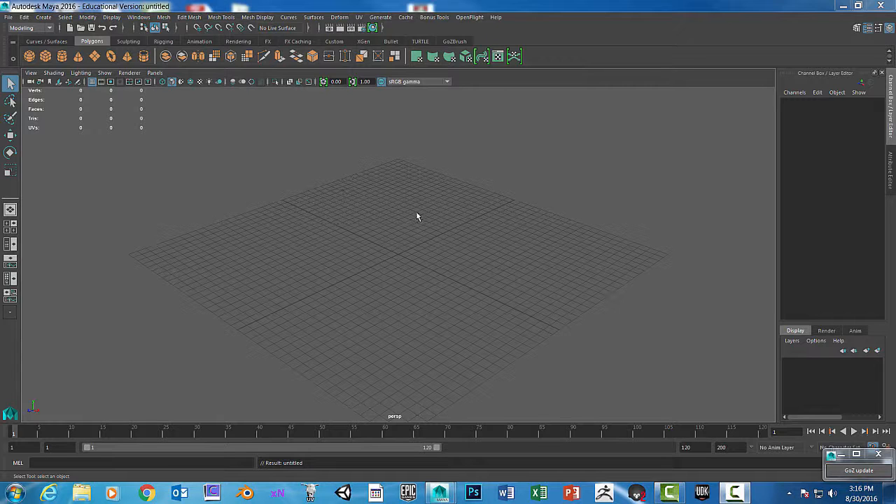
Import Food_Can_Ref.jpg from the project's sourceimages folder as an image plane in the front view
key("space")
key("space")
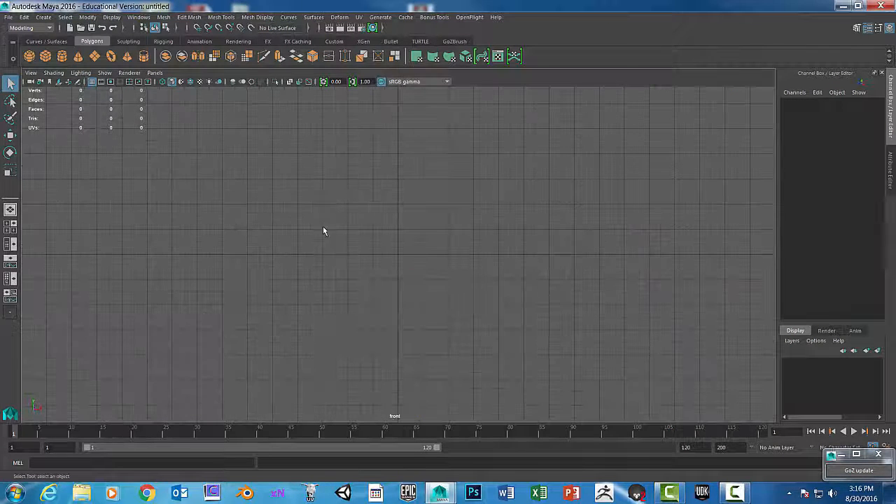
left_click(30, 72)
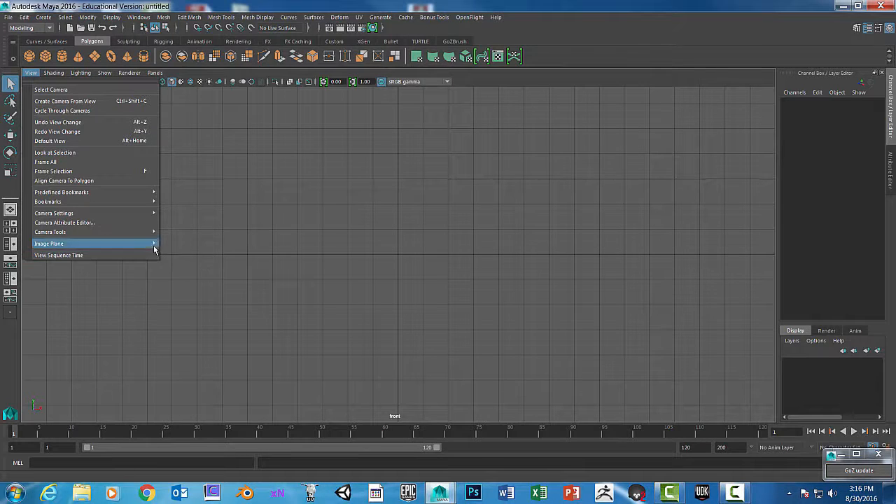
left_click(203, 253)
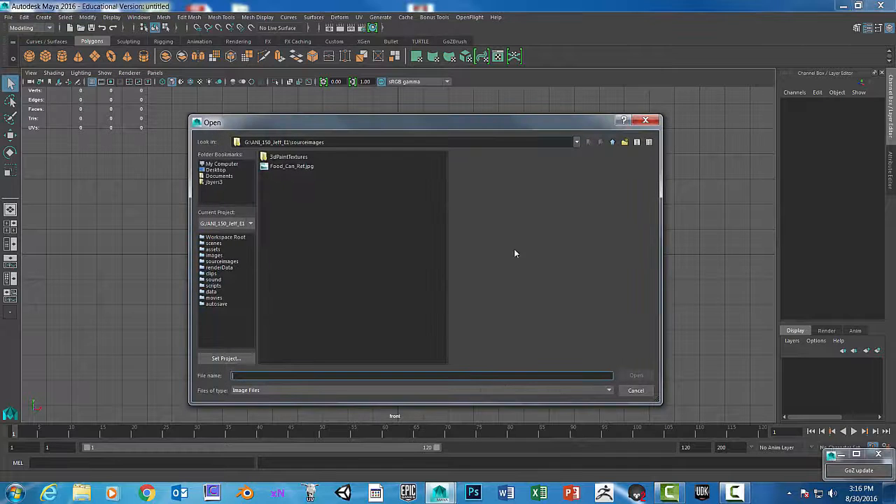
left_click_drag(352, 126, 332, 118)
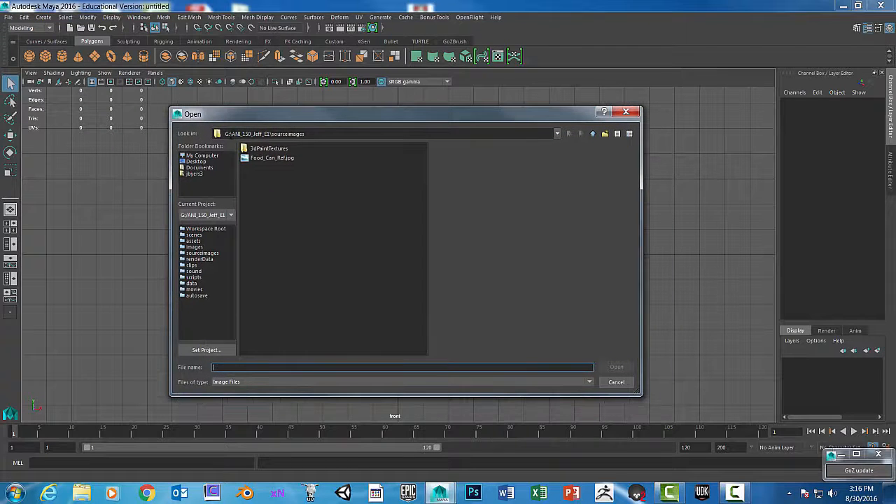
left_click_drag(229, 134, 274, 134)
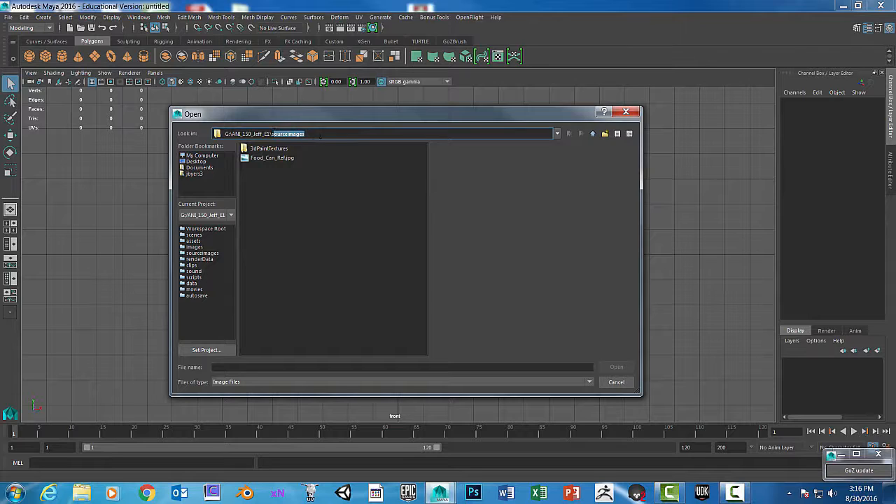
left_click(320, 134)
left_click(282, 158)
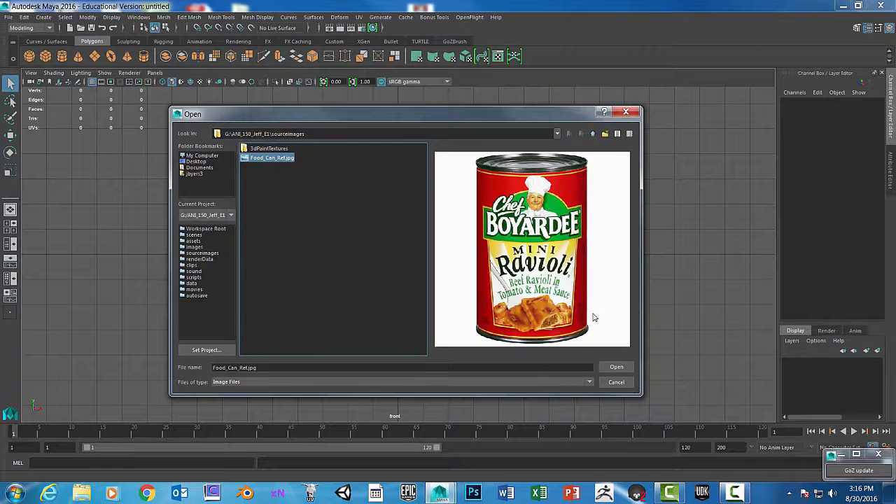
left_click(612, 367)
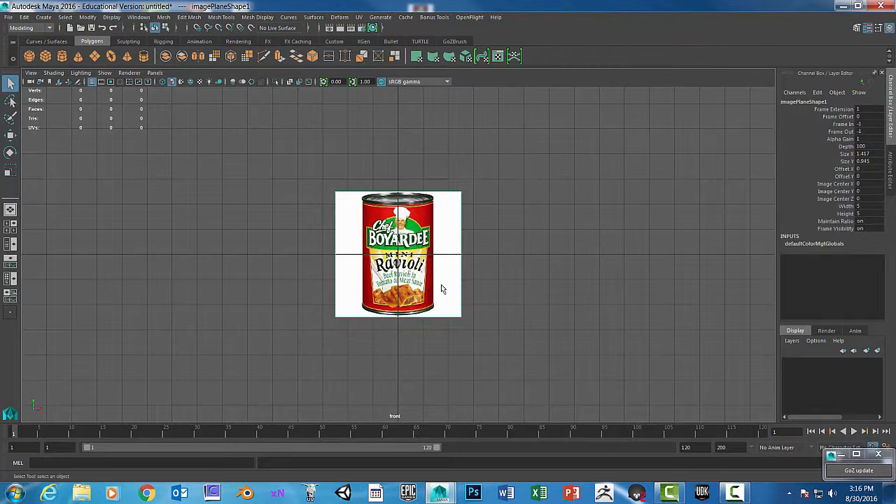
Scale the can image plane up uniformly to about 1.977 in the front view
left_click_drag(445, 176, 479, 217)
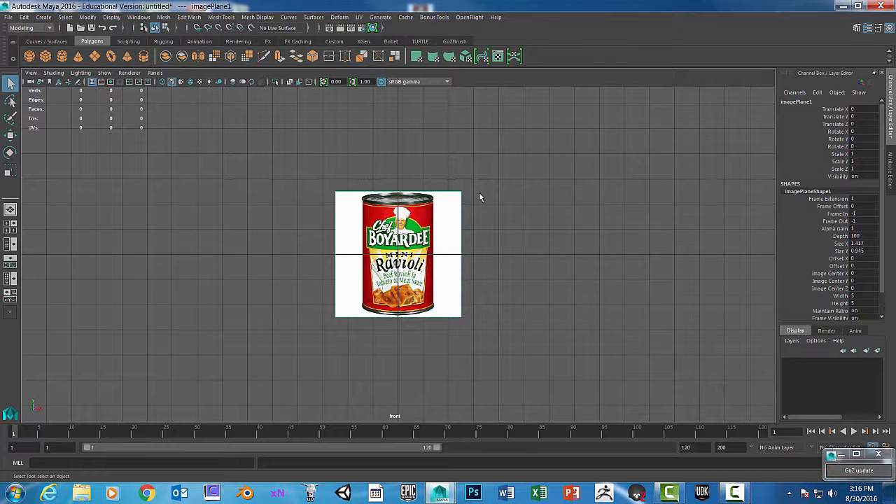
key("r")
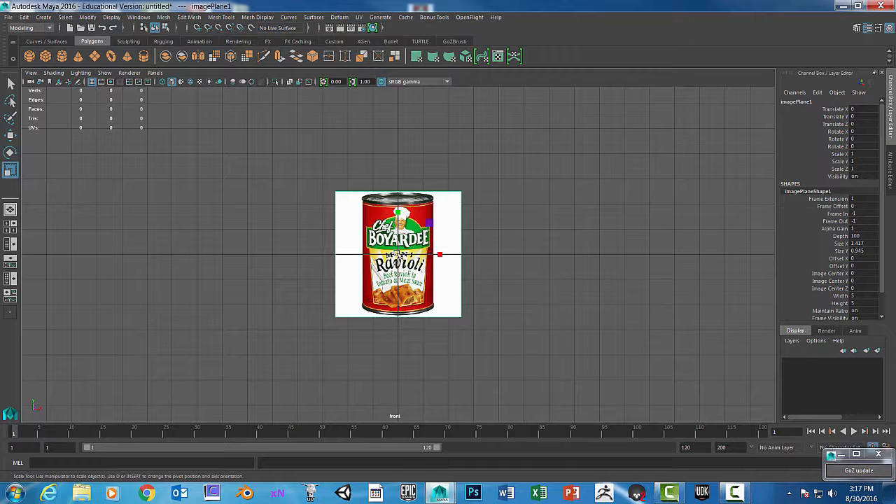
left_click_drag(398, 255, 483, 253)
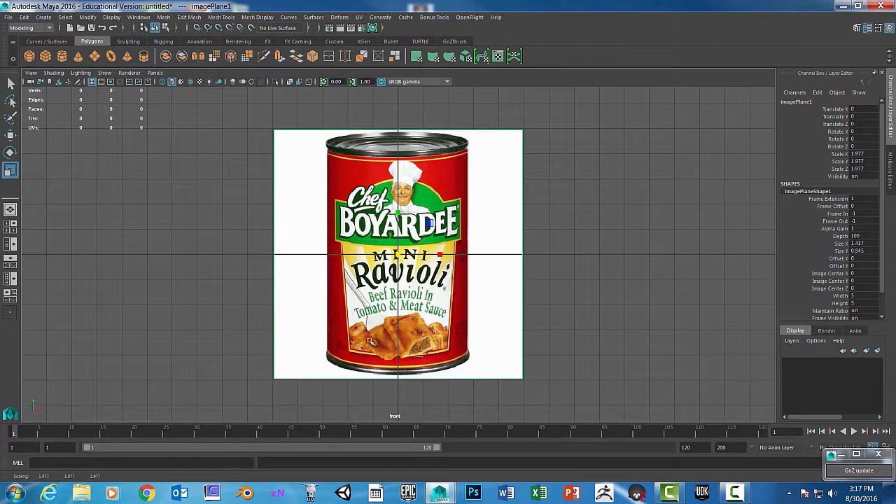
Move the image plane back behind the grid's centre in the perspective view, to about -6.827 in Z
key("space")
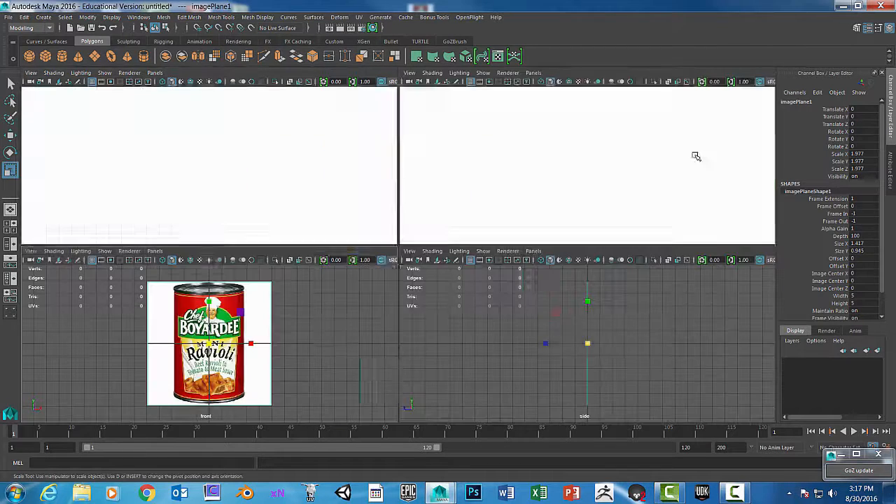
key("space")
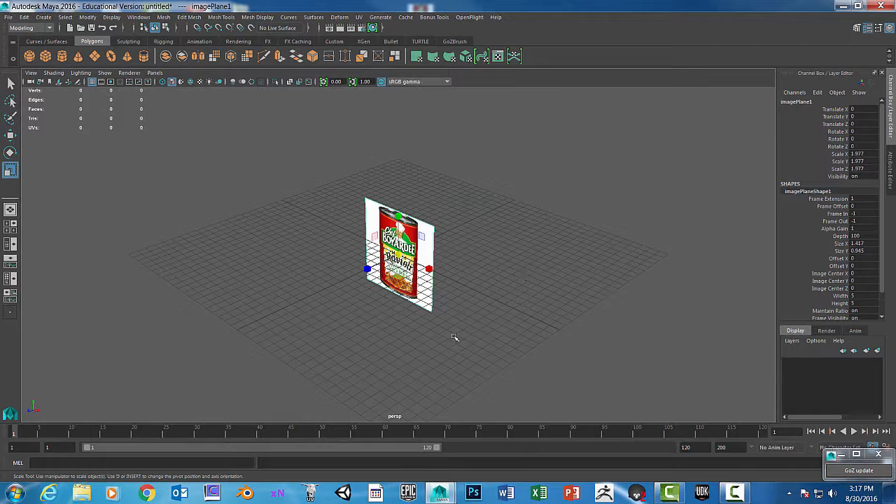
left_click_drag(454, 336, 554, 334, "alt")
middle_click_drag(464, 299, 518, 258, "alt")
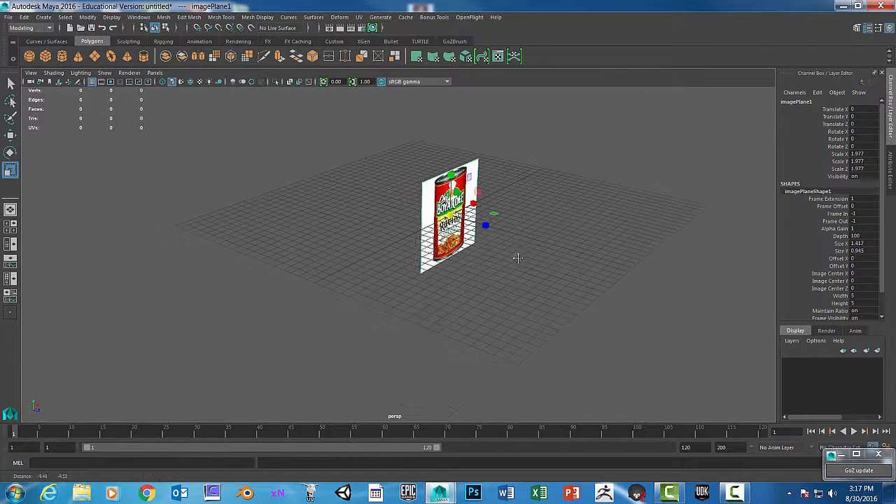
left_click_drag(518, 260, 524, 269, "alt")
middle_click_drag(518, 266, 497, 282, "alt")
left_click_drag(491, 320, 486, 319, "alt")
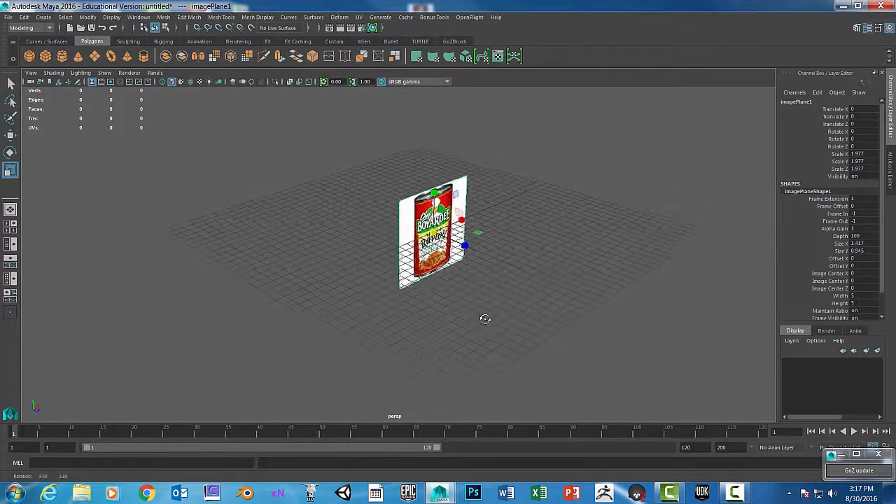
key("w")
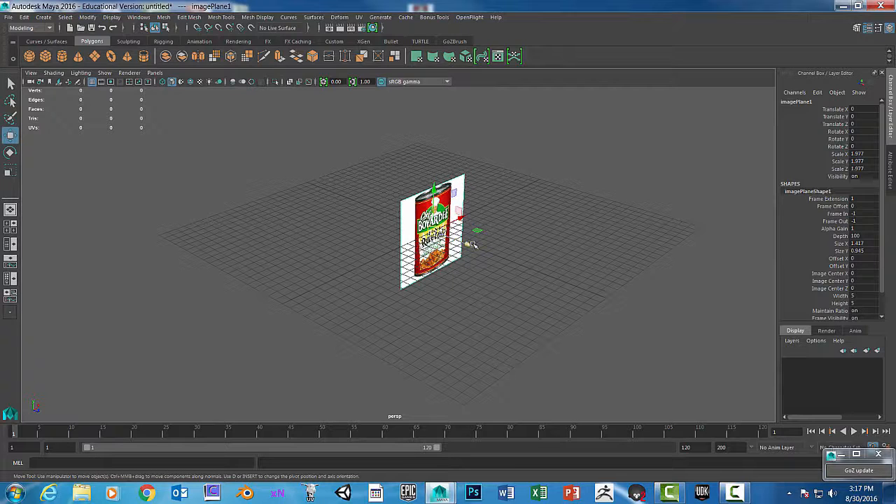
left_click_drag(474, 245, 420, 227)
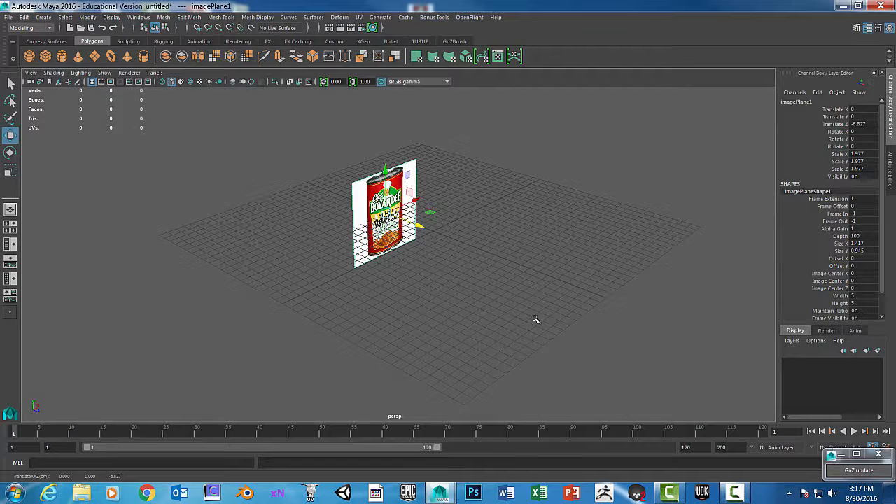
Raise the image plane in the front view to about 4.811 in Y so the can's base sits on the grid's horizontal axis
key("space")
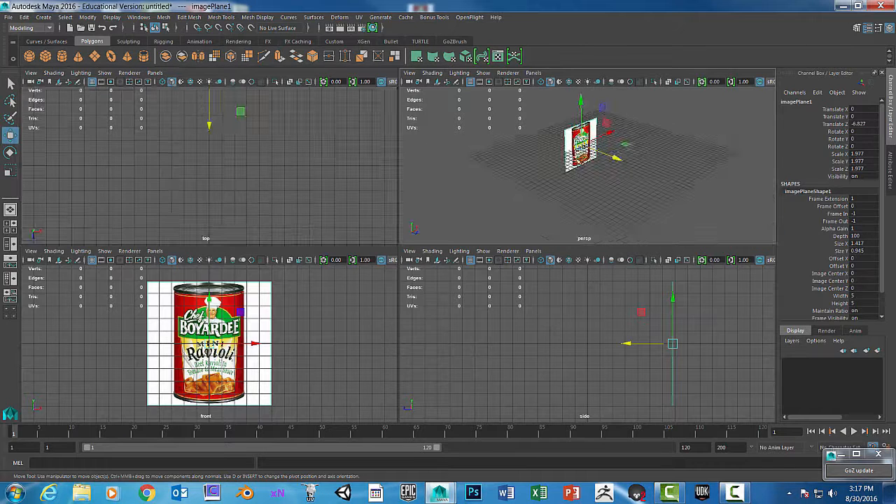
key("space")
left_click_drag(527, 278, 455, 273, "alt")
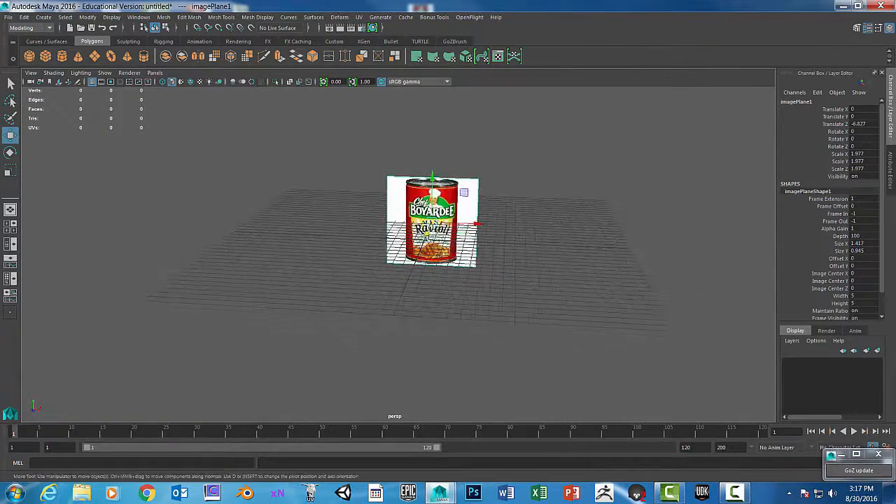
key("space")
key("space")
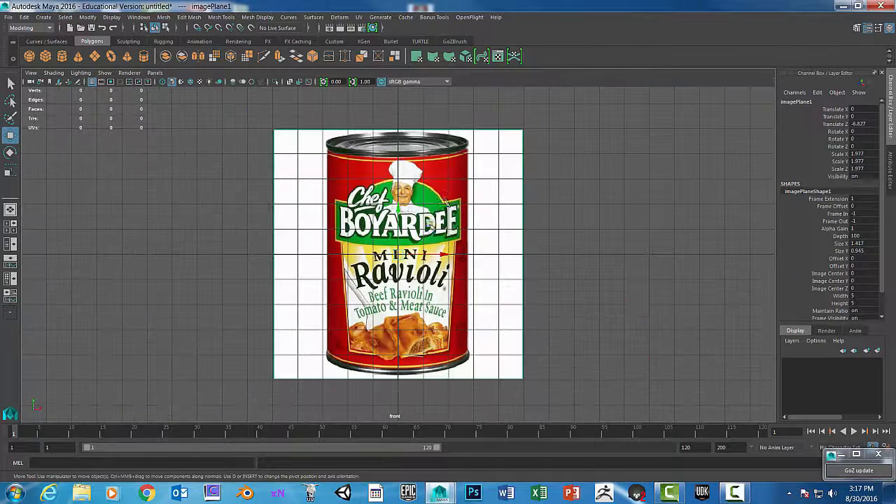
left_click_drag(398, 208, 399, 88)
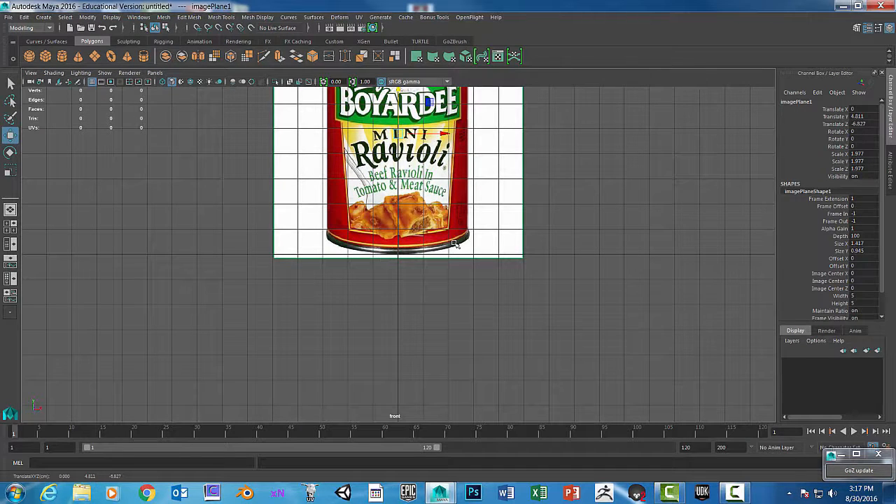
Nudge the image plane sideways to about 0.025 in X to centre the can on the vertical grid axis
middle_click_drag(560, 204, 549, 288, "alt")
scroll(550, 336, "down", 3)
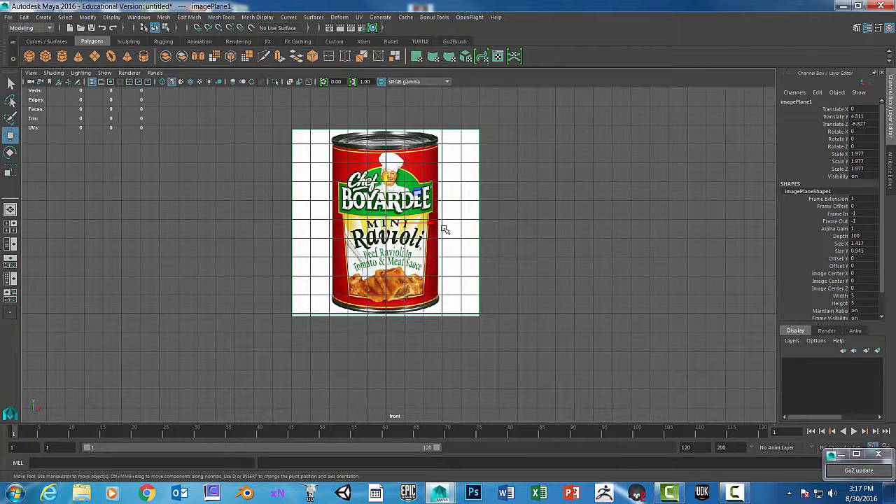
middle_click_drag(435, 225, 432, 224)
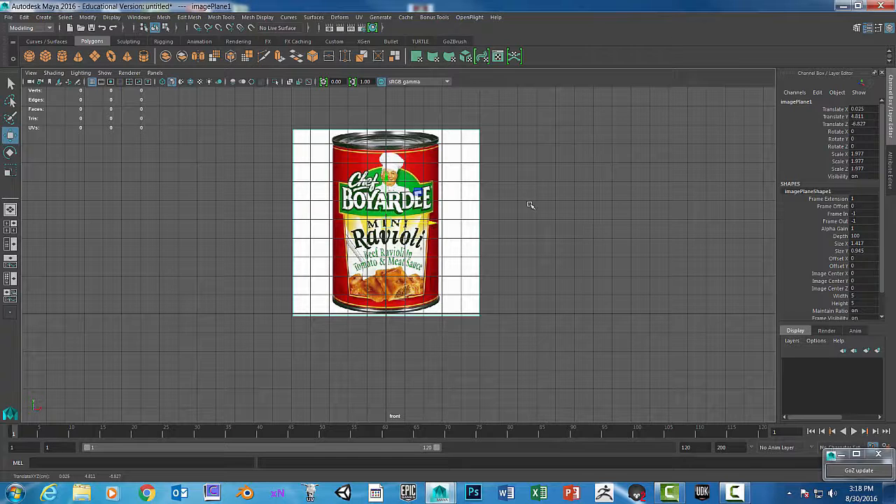
Create a display layer containing the selected image plane and name it Reference
key("space")
key("space")
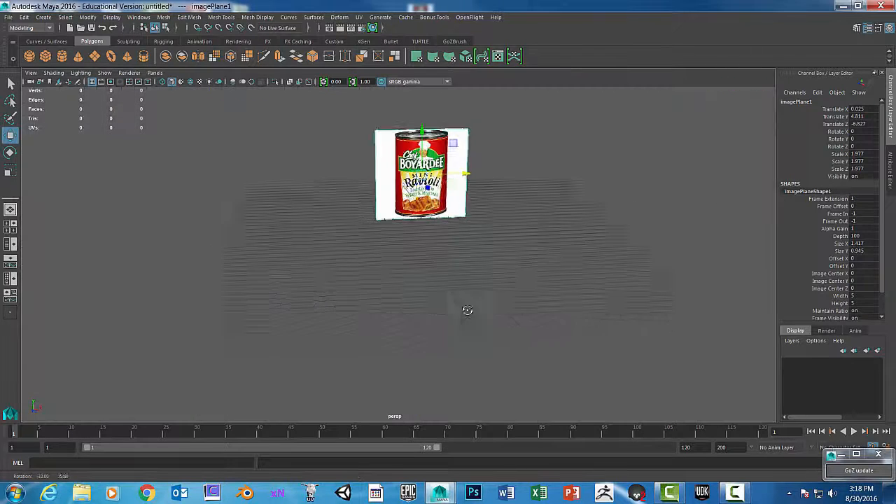
left_click_drag(462, 310, 470, 218, "alt")
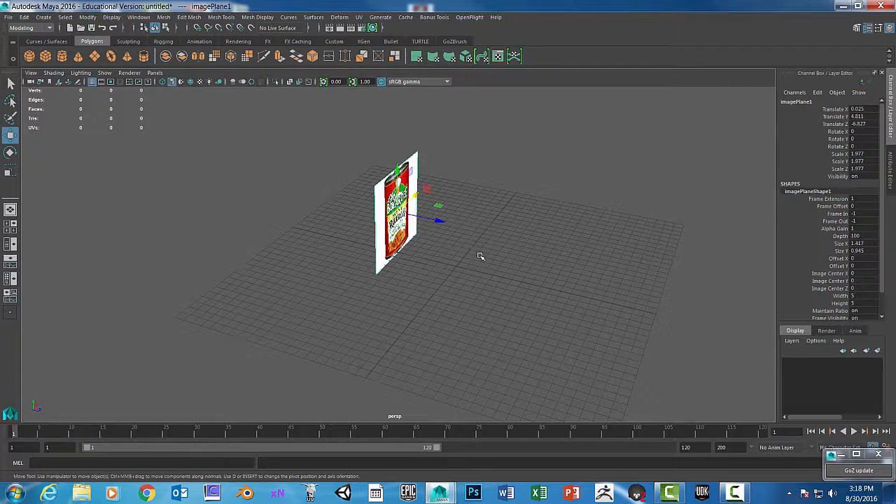
left_click_drag(476, 294, 435, 280, "alt")
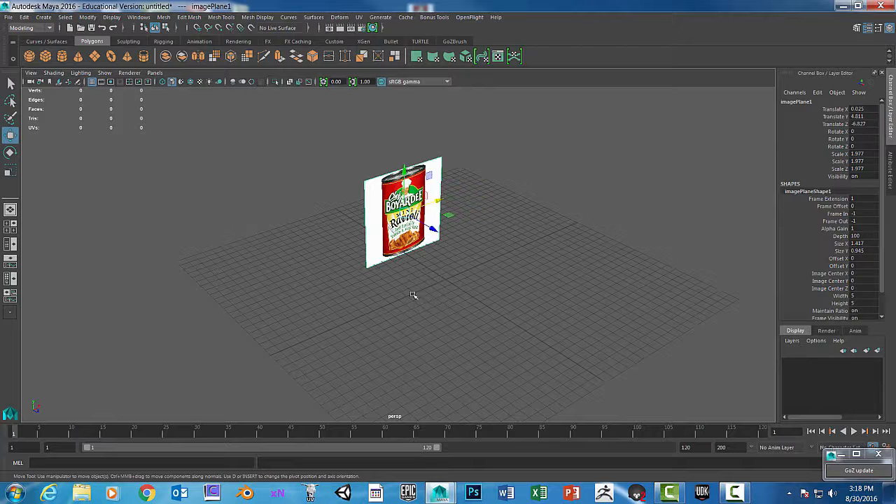
left_click_drag(487, 304, 482, 295, "alt")
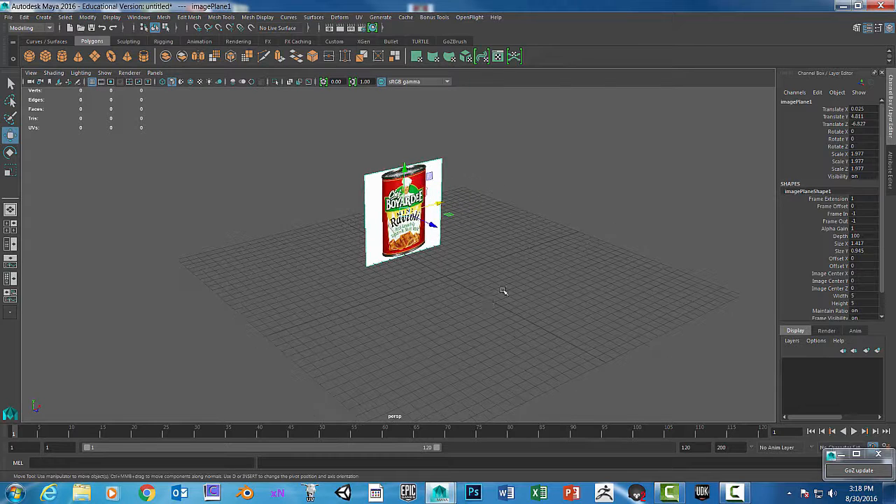
left_click(879, 351)
double_click(832, 363)
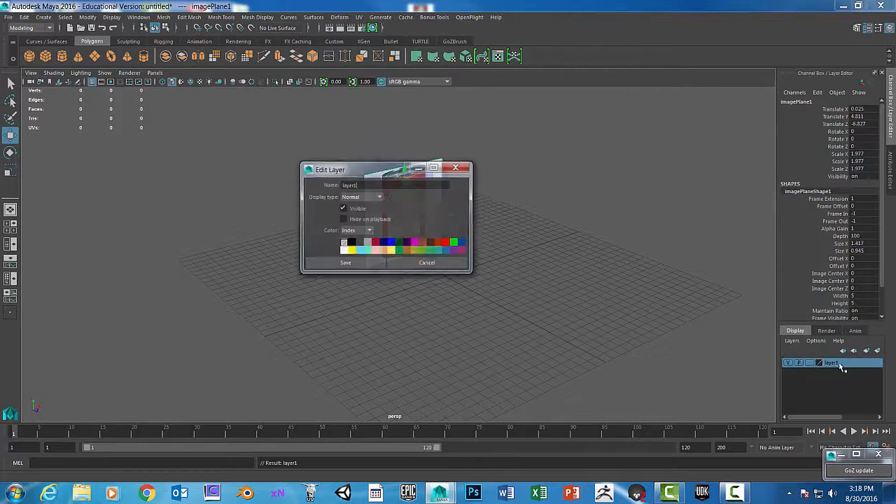
left_click_drag(368, 185, 313, 188)
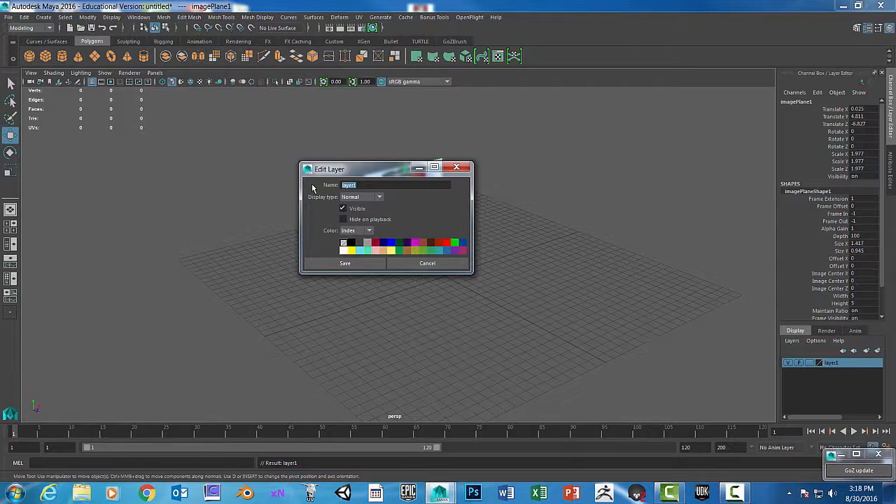
type("Reference")
left_click(345, 263)
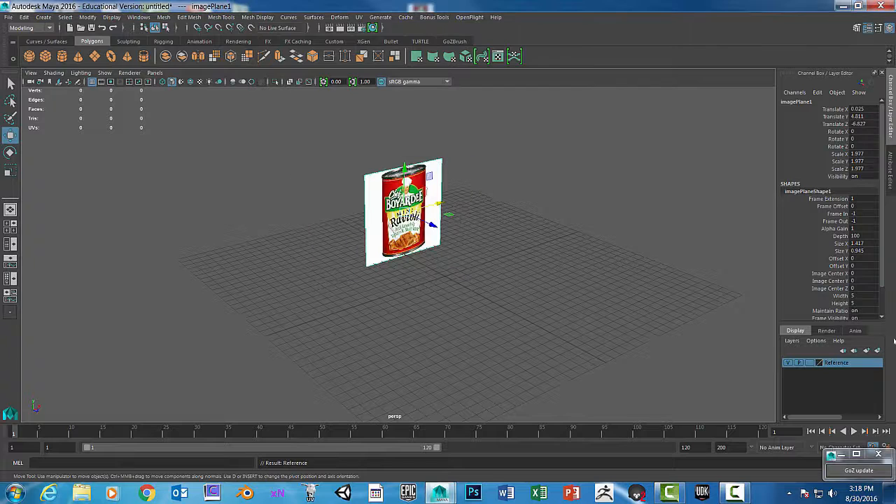
Set the Reference layer's display type to reference (R) to lock the image plane against selection
left_click(789, 364)
left_click(787, 362)
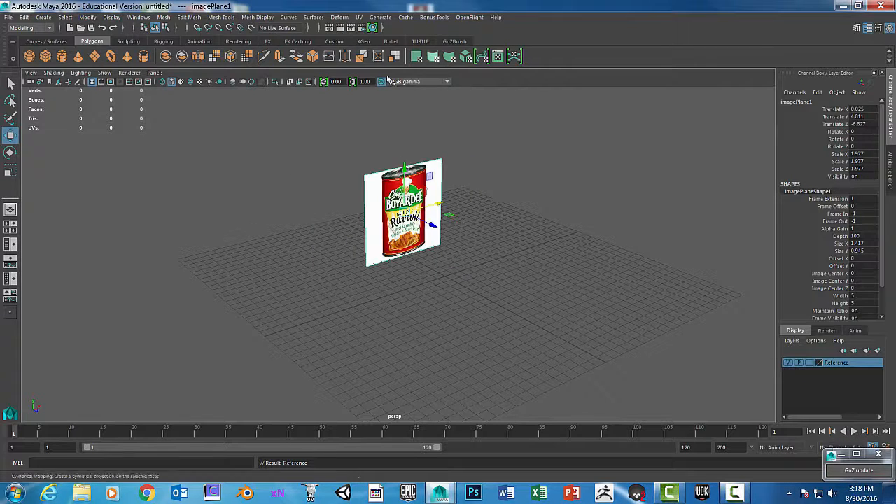
left_click(437, 149)
left_click_drag(412, 152, 472, 195)
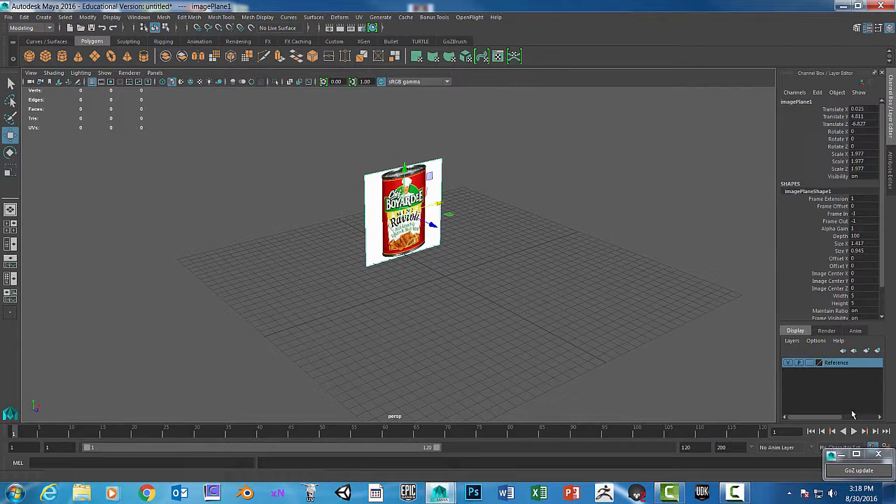
left_click(810, 364)
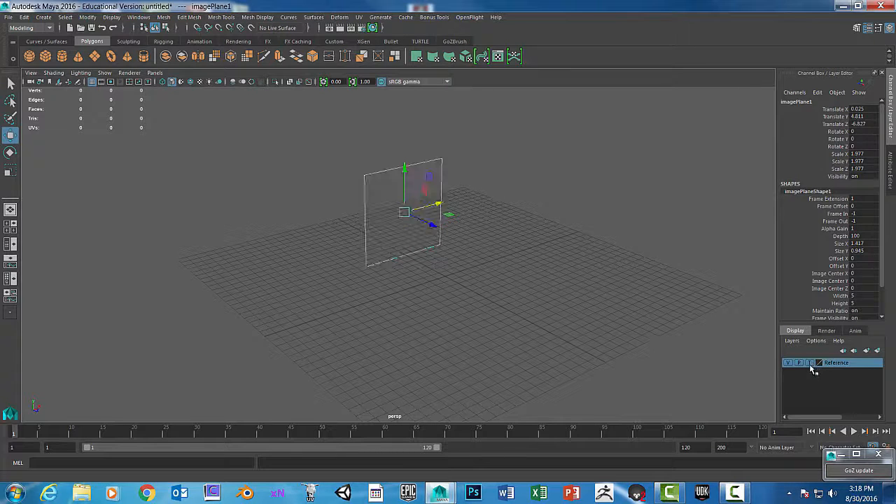
left_click(810, 363)
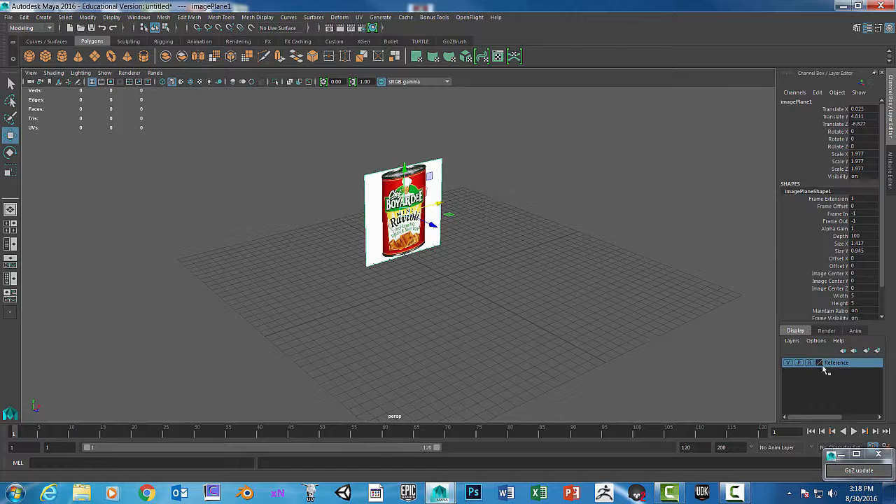
Deselect the image plane and test whether it can still be selected in the perspective view
left_click(462, 124)
left_click_drag(412, 144, 538, 281)
left_click_drag(412, 178, 583, 281)
left_click_drag(324, 168, 628, 326)
left_click_drag(442, 206, 676, 337)
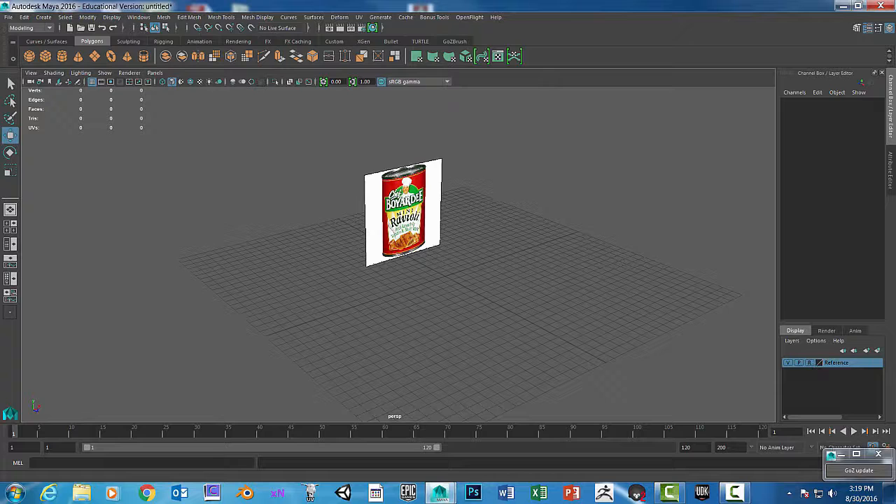
Toggle the Reference layer's visibility on and off, ending with the layer hidden
left_click(789, 363)
left_click(790, 363)
left_click(789, 363)
left_click(787, 362)
left_click(786, 363)
left_click(787, 363)
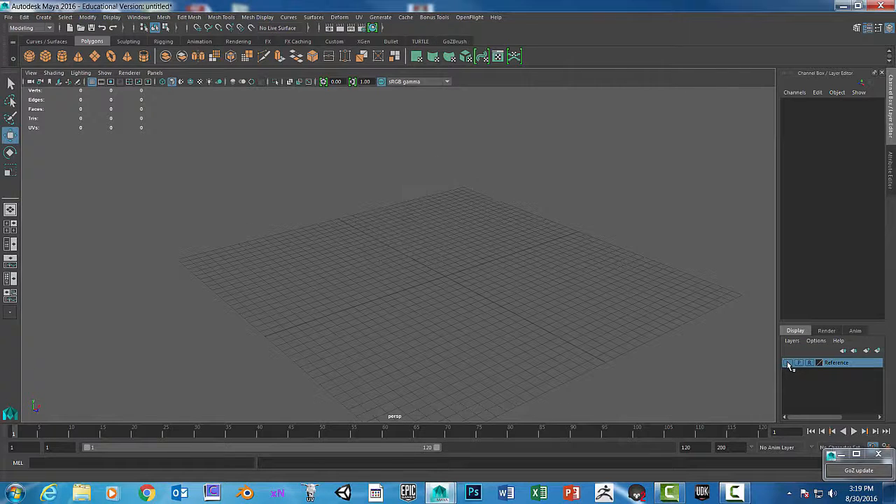
Toggle the Reference layer's visibility, ending with the image plane shown in the scene
left_click(787, 363)
left_click(787, 362)
left_click(787, 363)
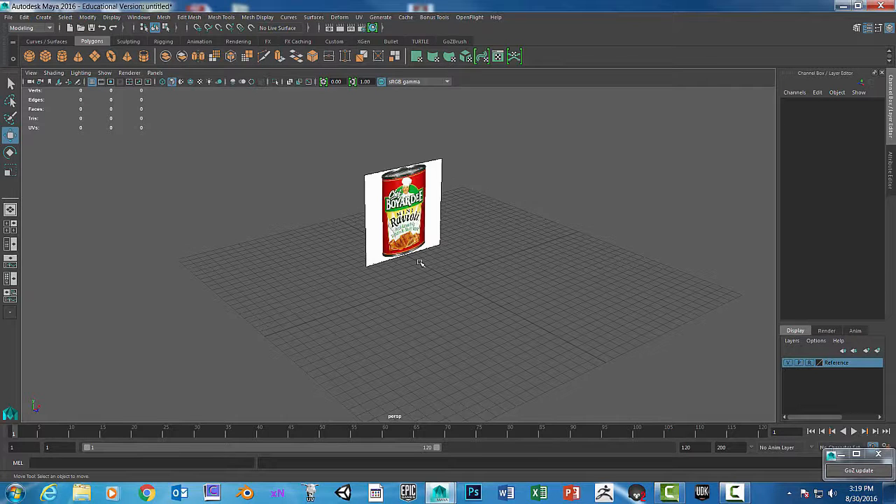
Hide the grid in a full-size front view of the can reference image
key("space")
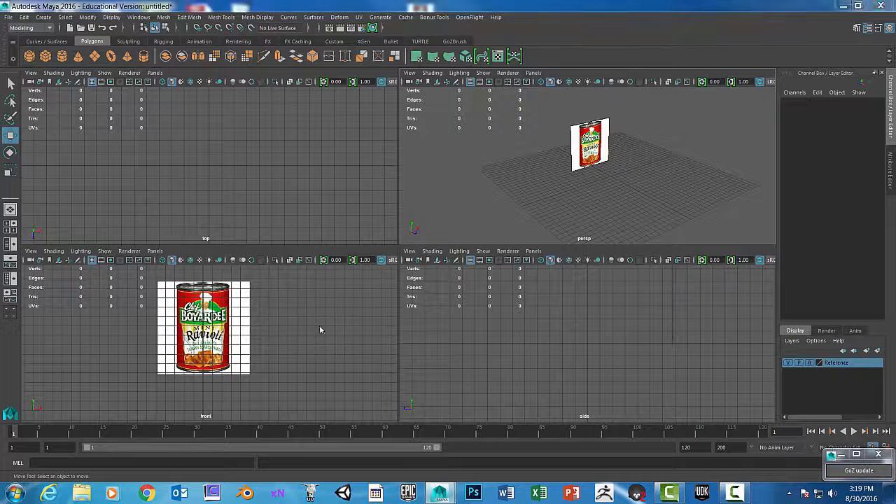
key("space")
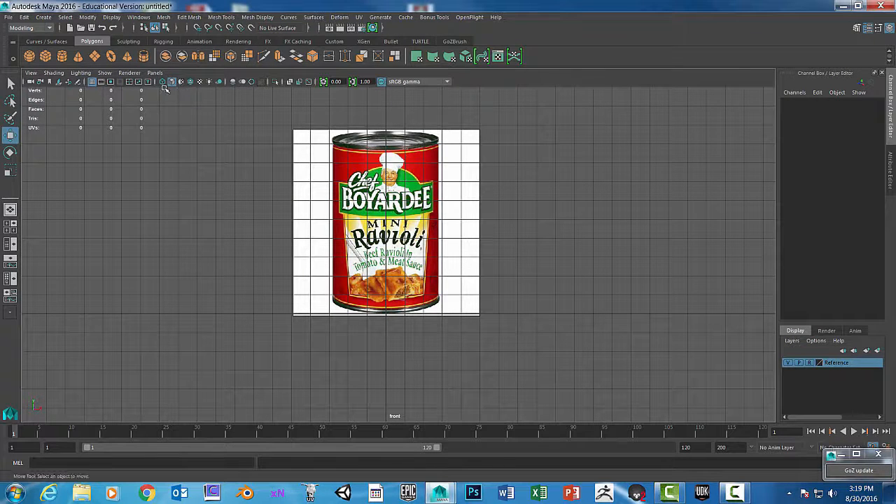
left_click(105, 73)
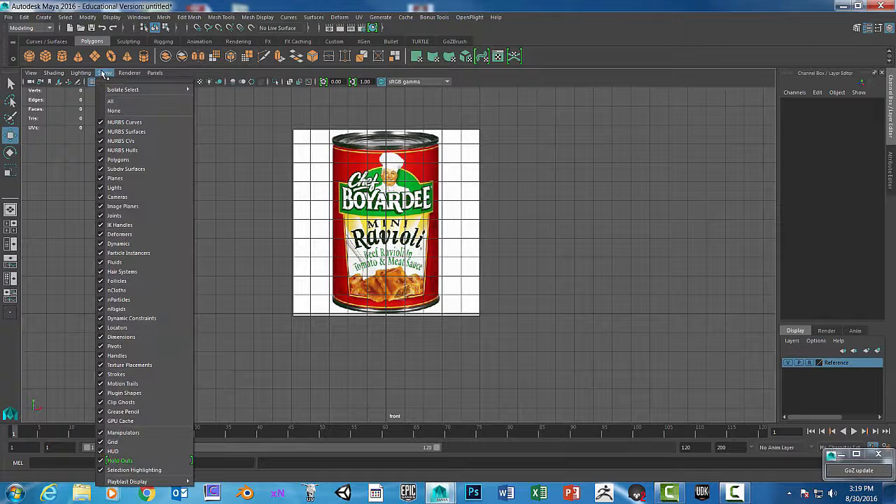
left_click(112, 443)
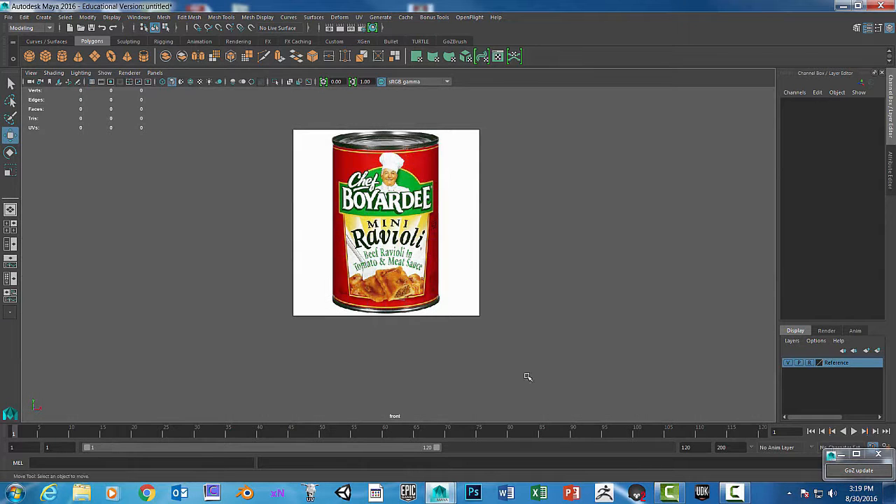
Create a polygon cylinder over the can reference and set its axis subdivisions to 12
middle_click_drag(553, 279, 539, 323, "alt")
scroll(623, 325, "up", 1)
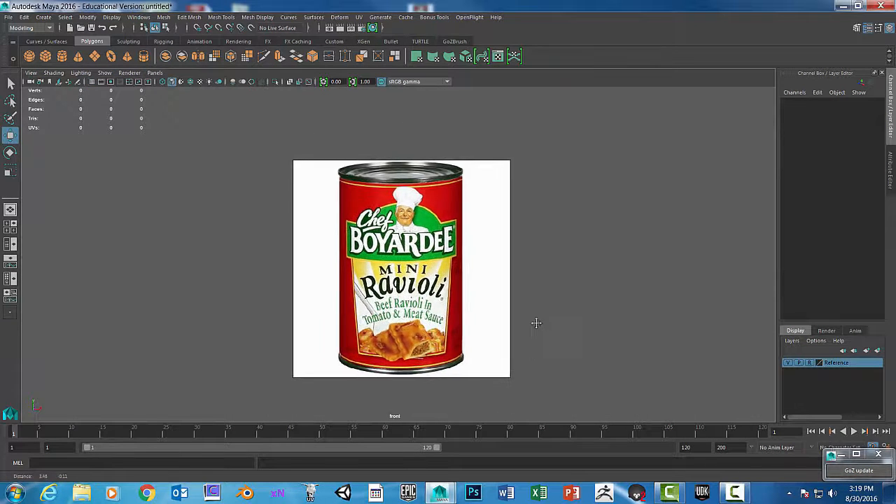
left_click(61, 56)
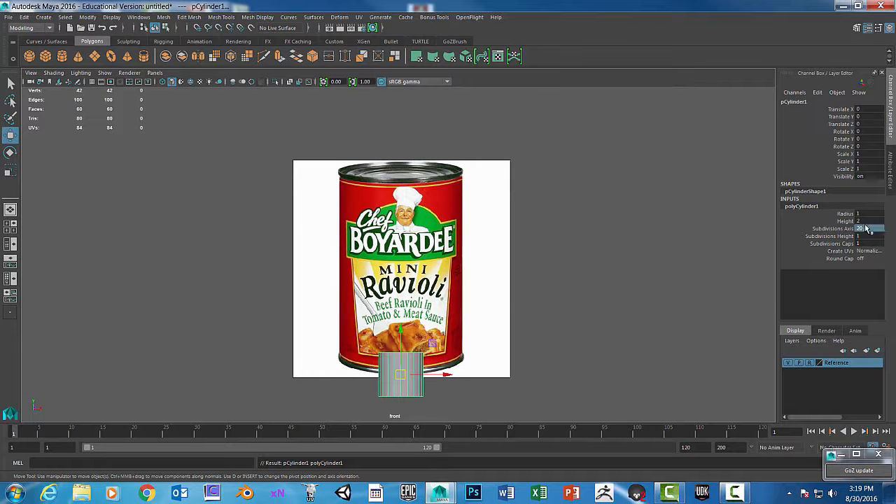
double_click(863, 228)
type("12")
key("Return")
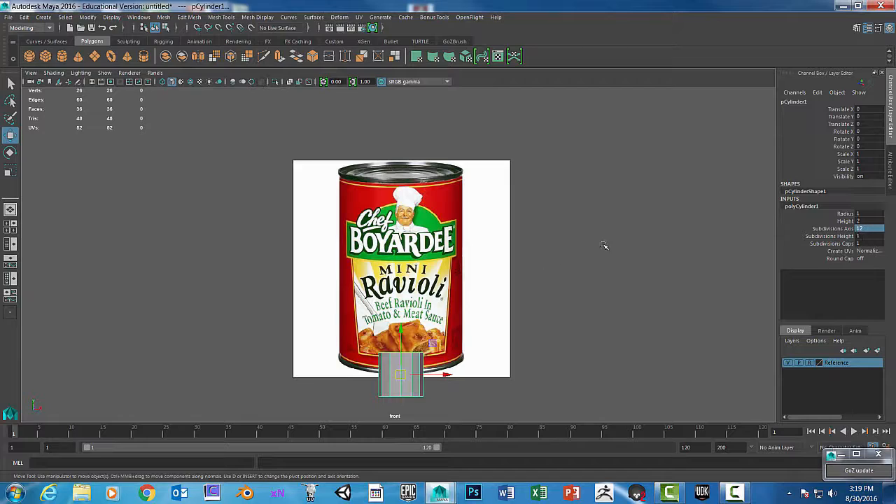
Examine the cylinder beside the image plane in the perspective view, returning to the front view
key("space")
key("space")
left_click_drag(522, 282, 501, 295, "alt")
scroll(501, 295, "up", 7)
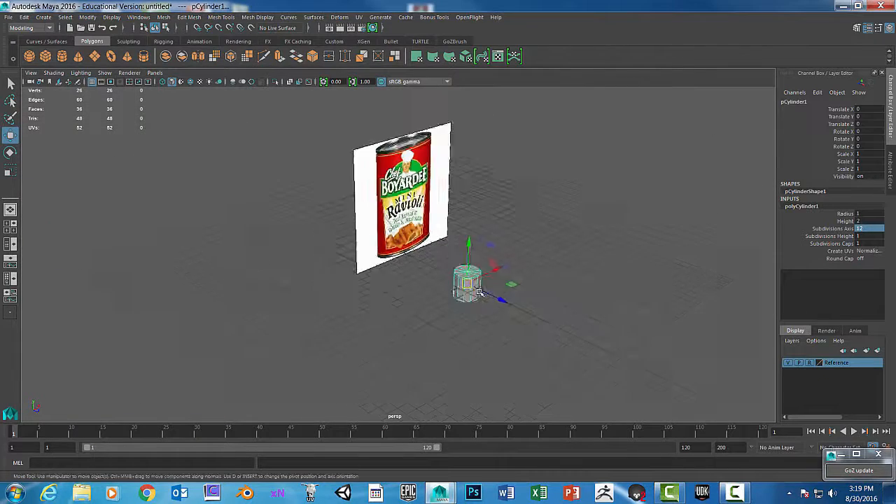
middle_click_drag(549, 298, 470, 231, "alt")
scroll(470, 232, "up", 2)
key("space")
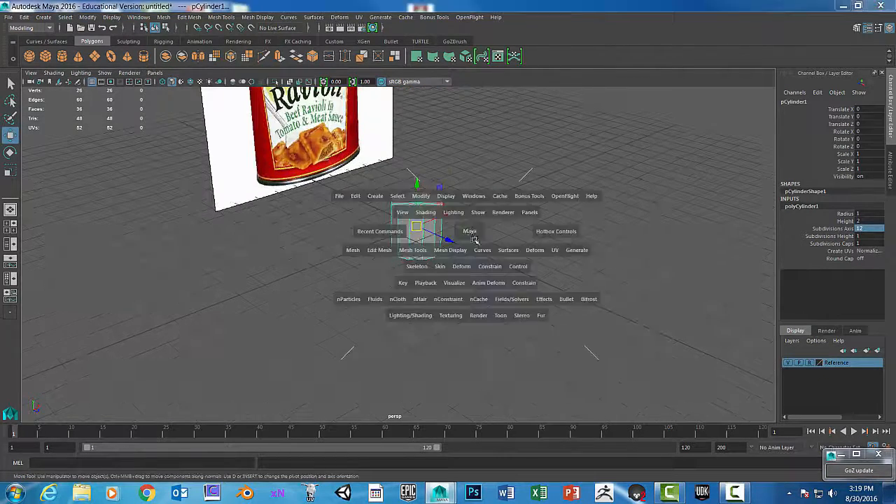
key("space")
Scale the cylinder uniformly to about 2.8 to match the can's width and raise it to about 6.1 in Y, below the can's rim
key("e")
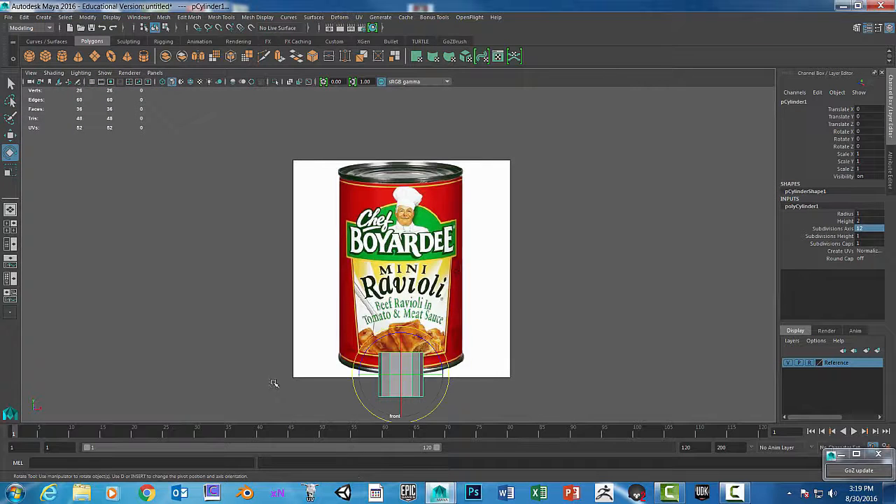
key("r")
left_click_drag(401, 375, 472, 374)
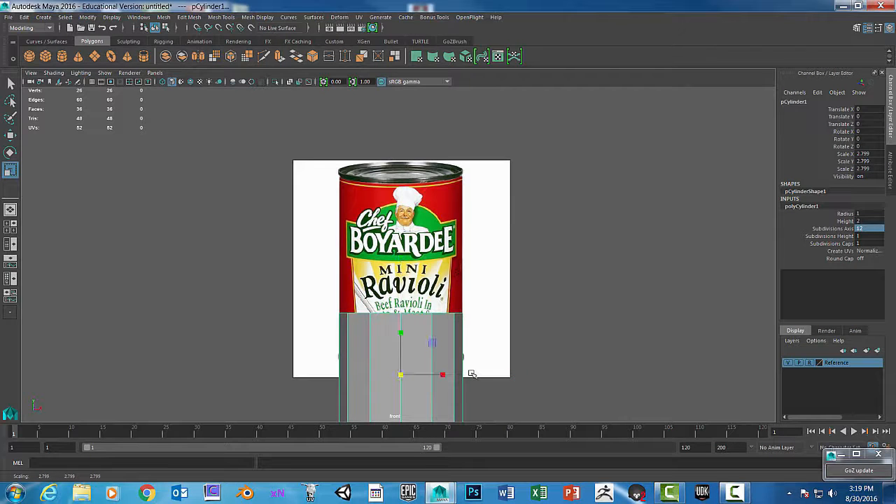
key("w")
left_click_drag(402, 323, 420, 193)
Select the cylinder's bottom vertices and move them down to the base of the can in the reference image
right_click_drag(444, 191, 413, 193)
left_click_drag(280, 255, 618, 320)
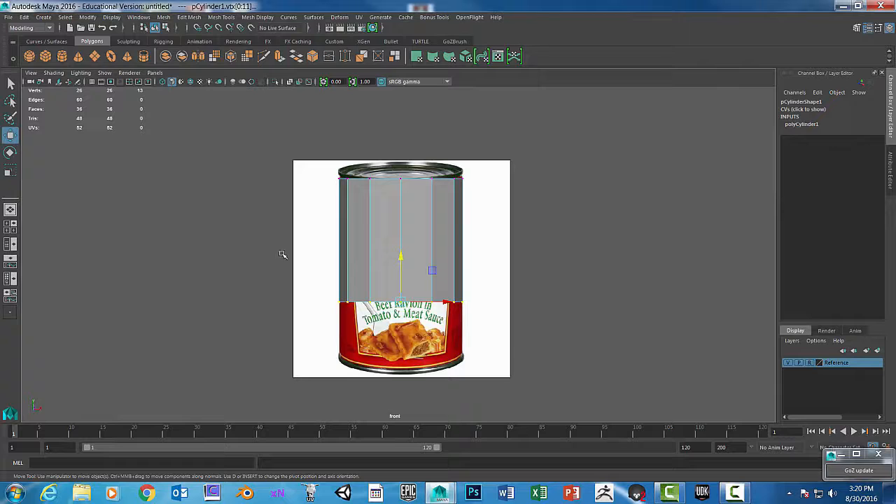
left_click_drag(285, 273, 504, 343)
left_click_drag(308, 272, 518, 336)
left_click_drag(400, 258, 381, 330)
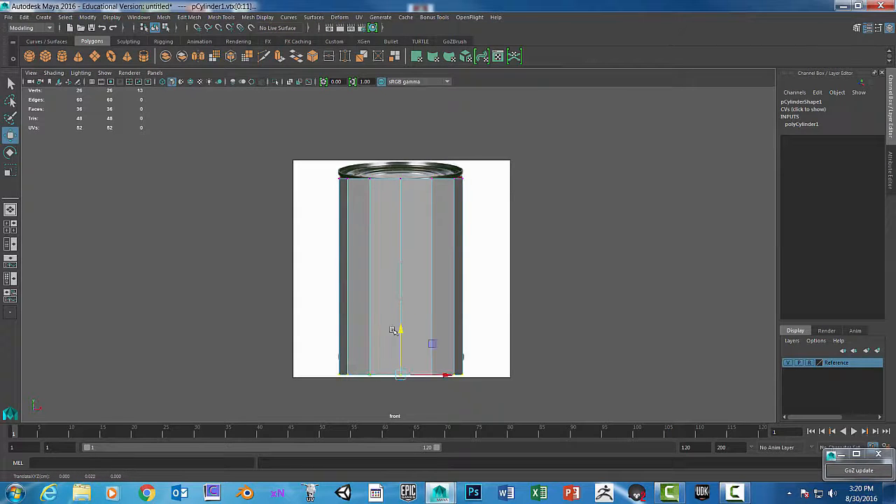
Return the cylinder to object mode and duplicate it in place in the perspective view
key("space")
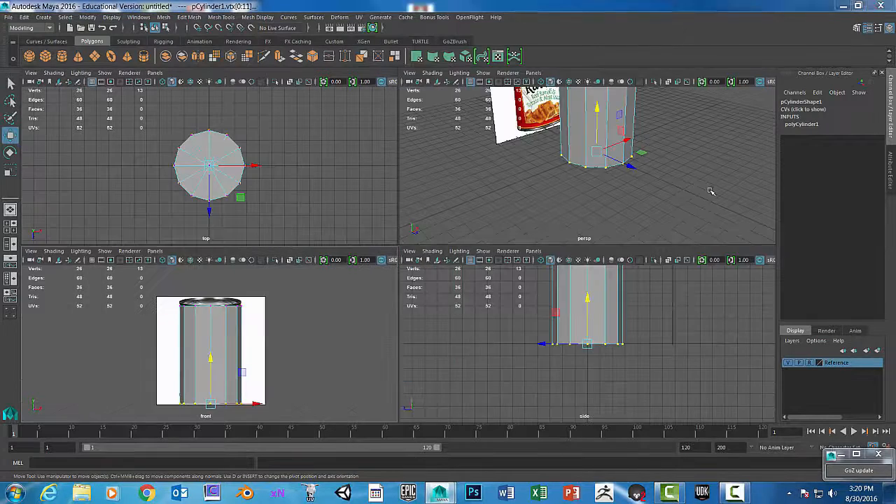
key("space")
right_click_drag(587, 234, 522, 227, "alt")
left_click_drag(507, 158, 556, 242, "alt")
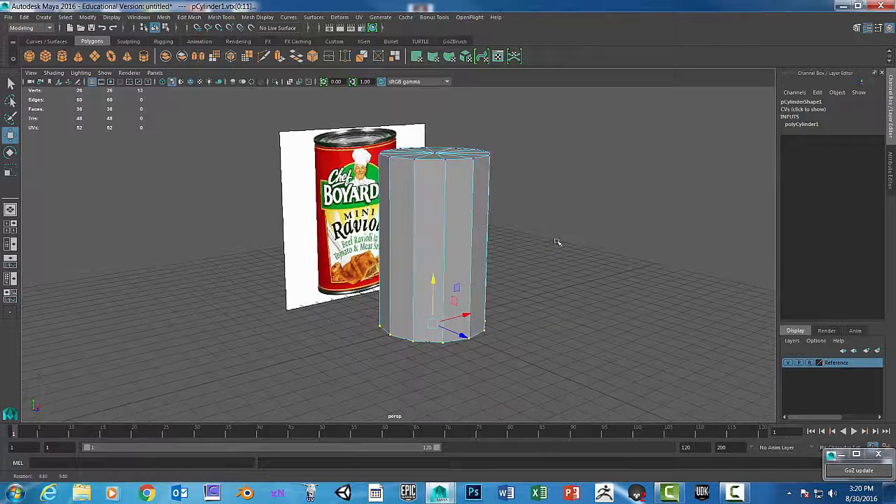
right_click_drag(478, 218, 479, 275)
key("f")
left_click_drag(543, 229, 546, 247, "alt")
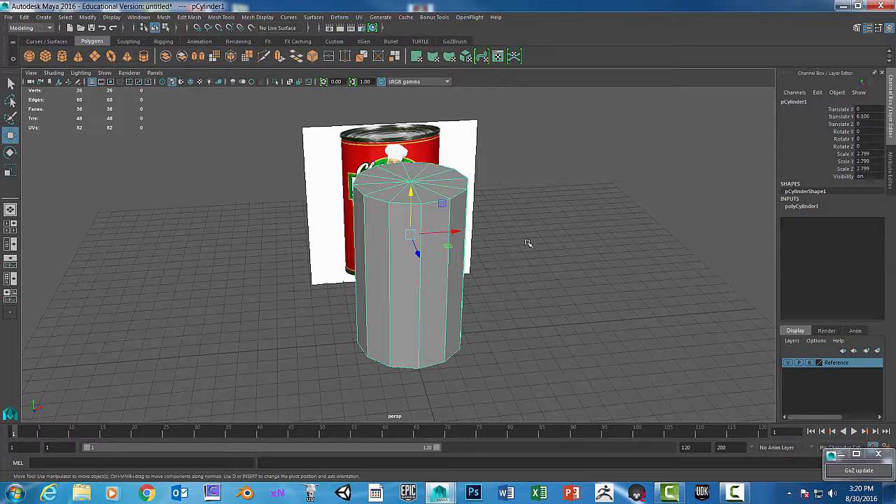
key("ctrl+d")
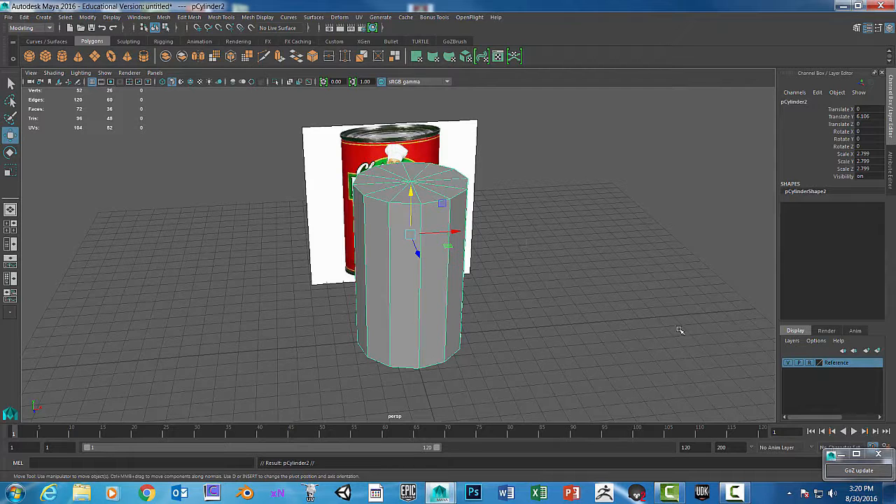
Create a display layer containing the duplicated cylinder and name it Hi_Poly
left_click(878, 350)
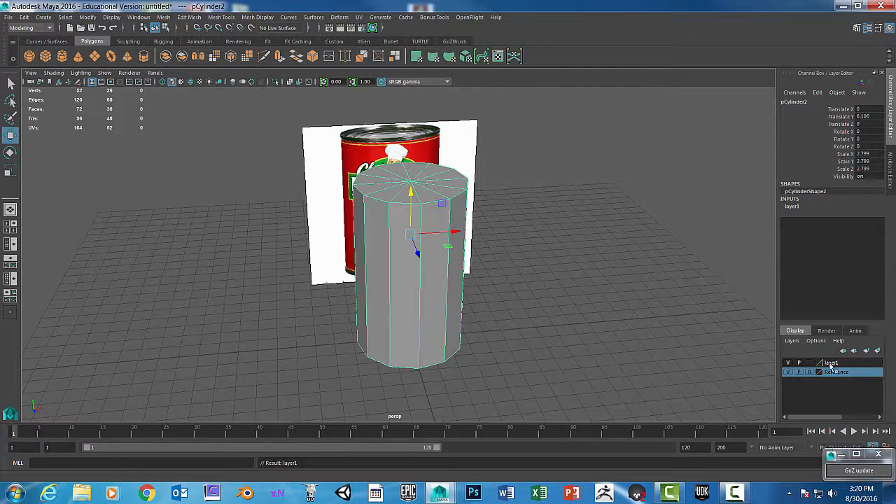
double_click(833, 362)
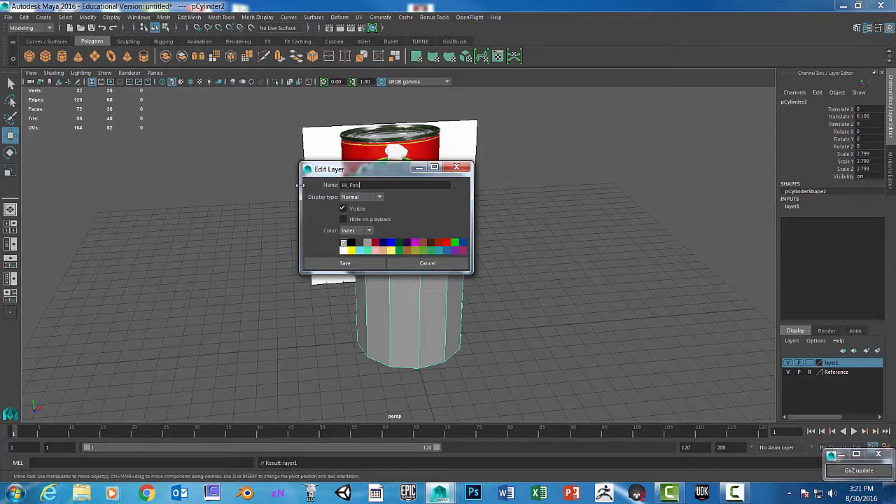
left_click(331, 259)
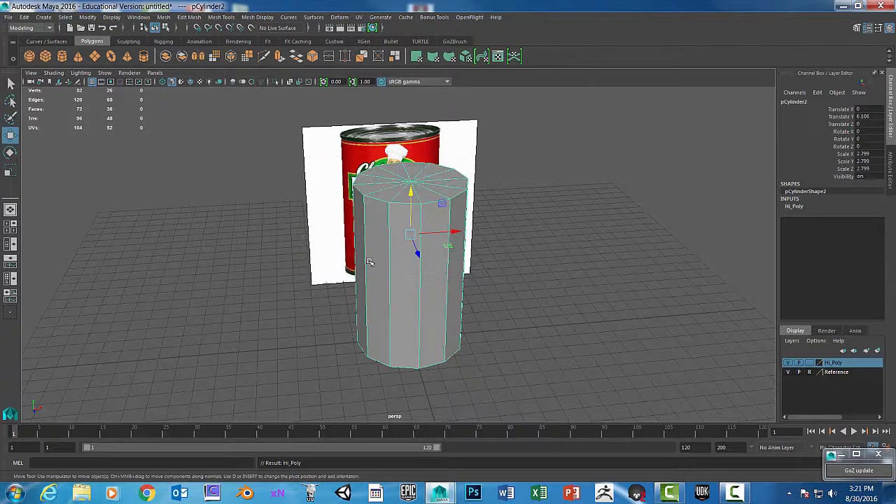
Hide the Hi_Poly layer and assign the original cylinder to a new display layer named Low_Poly
left_click(789, 364)
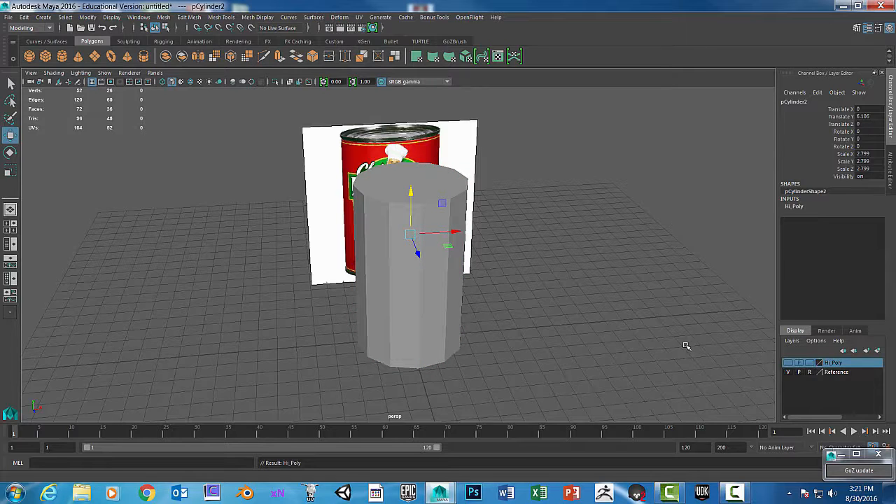
left_click(418, 328)
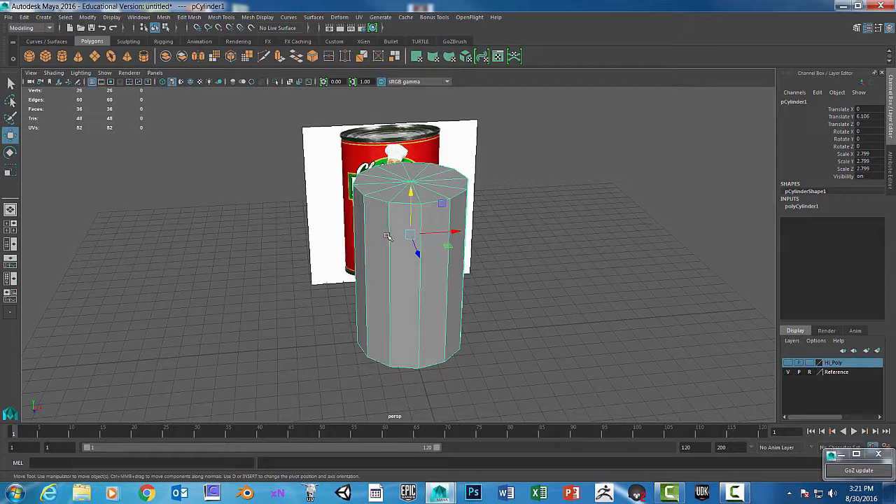
left_click(878, 351)
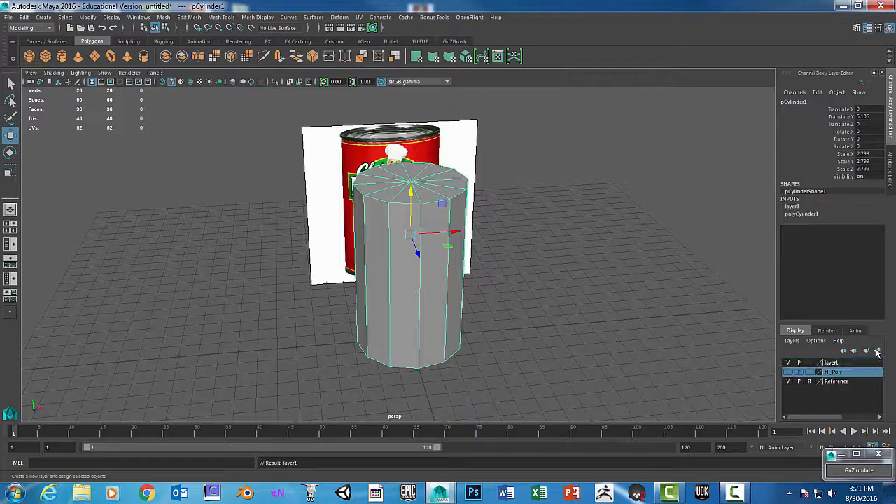
double_click(835, 364)
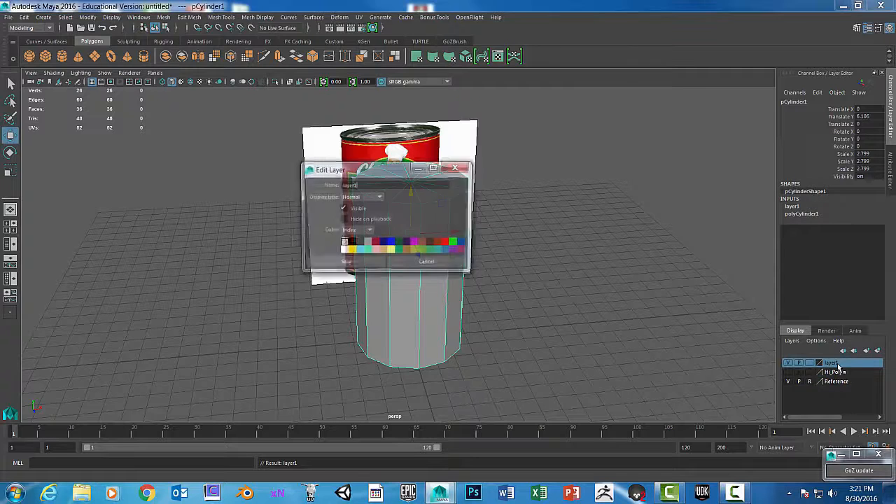
left_click_drag(372, 187, 298, 183)
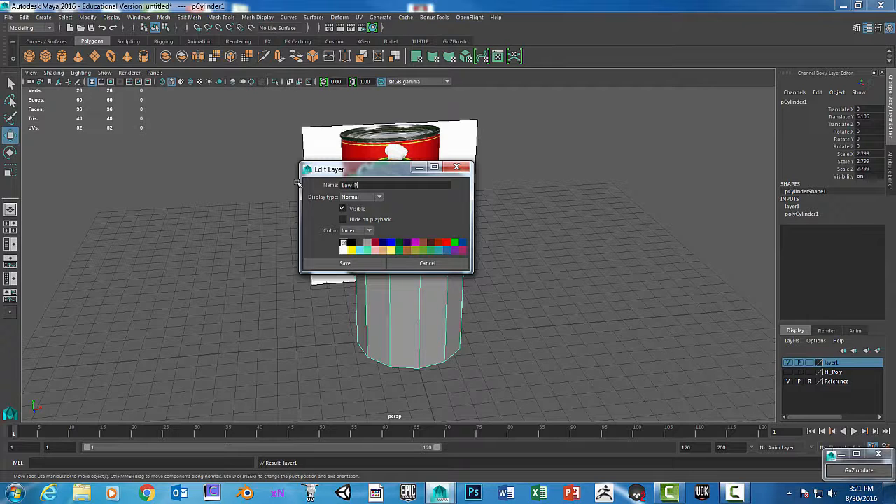
left_click(346, 263)
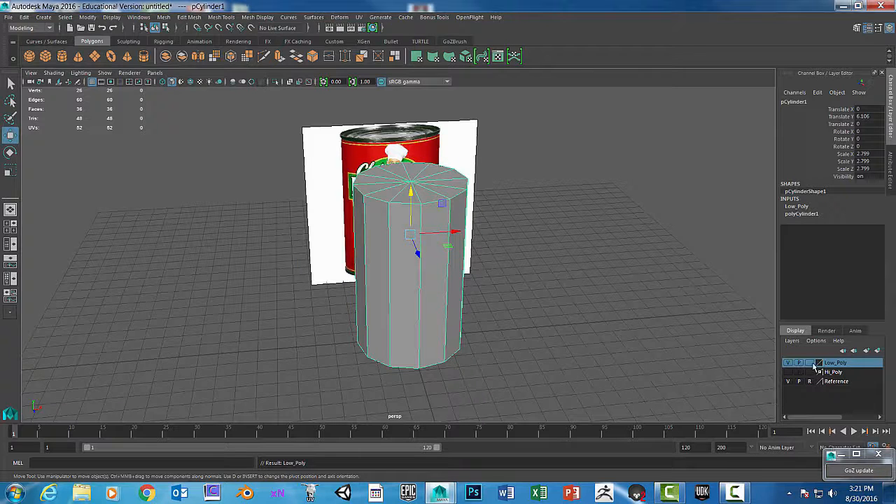
Toggle the Low_Poly layer's visibility, ending with the layer hidden
left_click(788, 363)
left_click(788, 363)
left_click(788, 363)
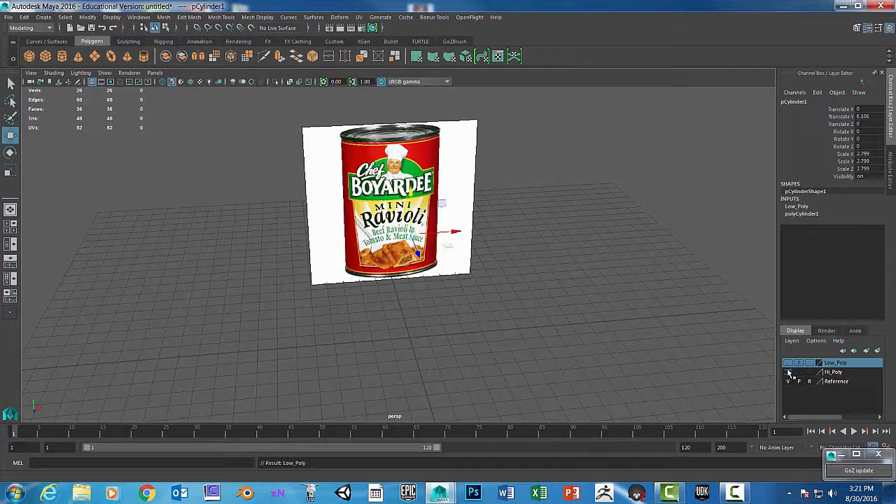
Toggle the Hi_Poly layer's visibility, ending with it shown, and select its cylinder
left_click(788, 372)
left_click(788, 372)
left_click(788, 372)
left_click(419, 253)
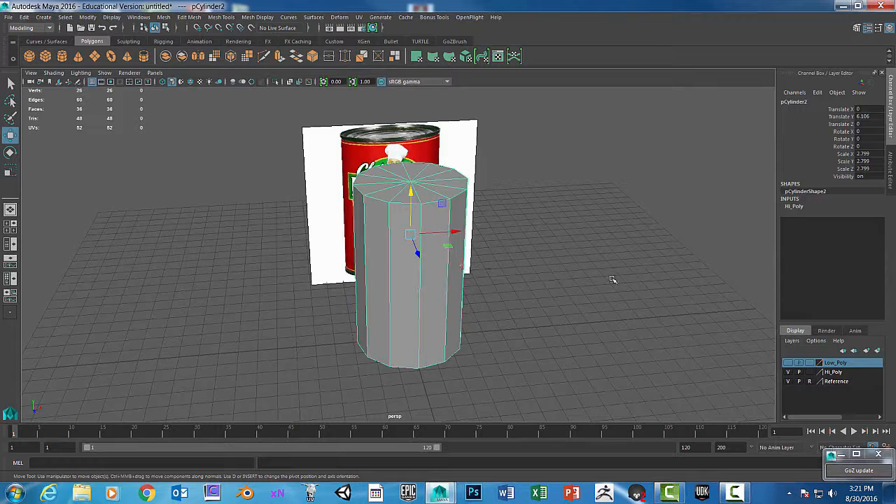
left_click_drag(612, 279, 524, 245, "alt")
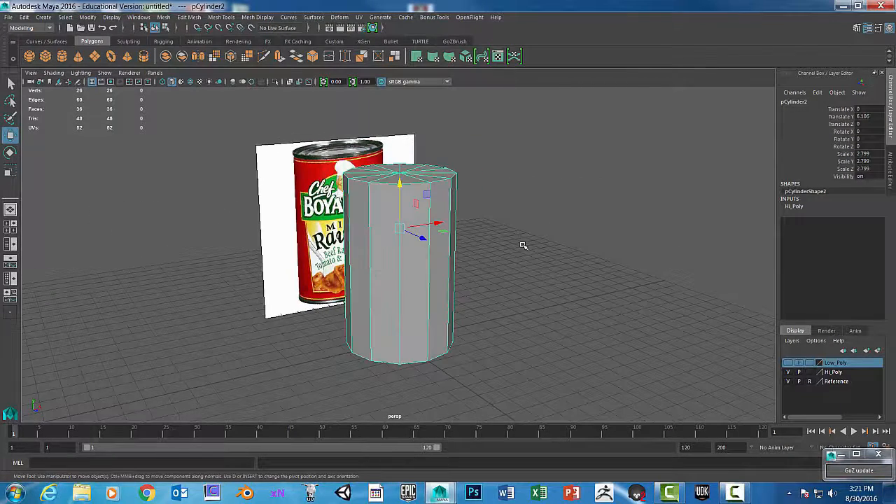